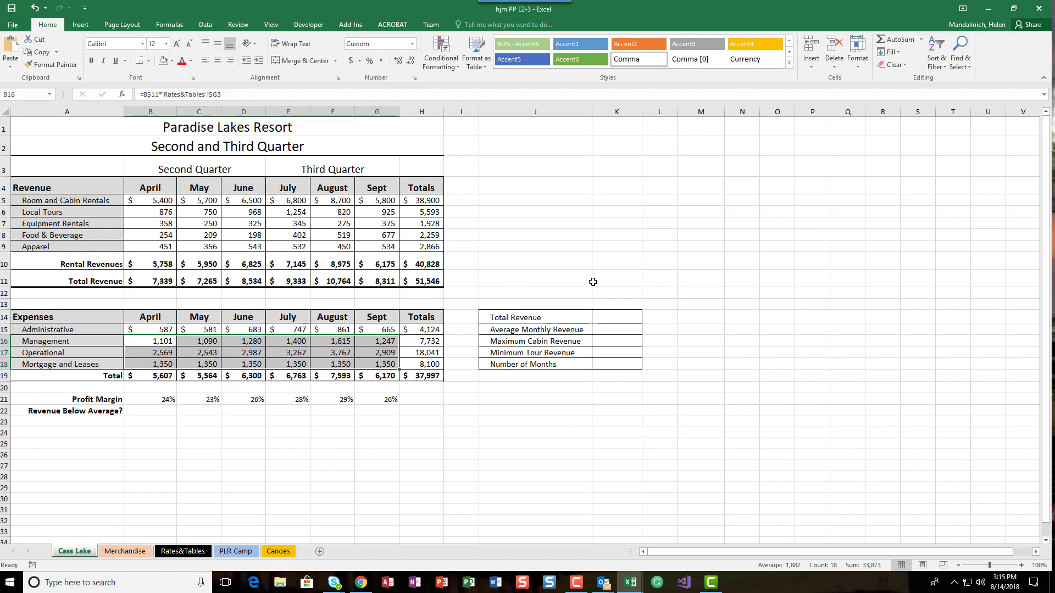
Step: Enter a SUM formula in K14 for Total Revenue, adding the monthly totals B11:G11 (Monthly_Rev)
{"action": "left_click", "coordinate": [613, 320]}
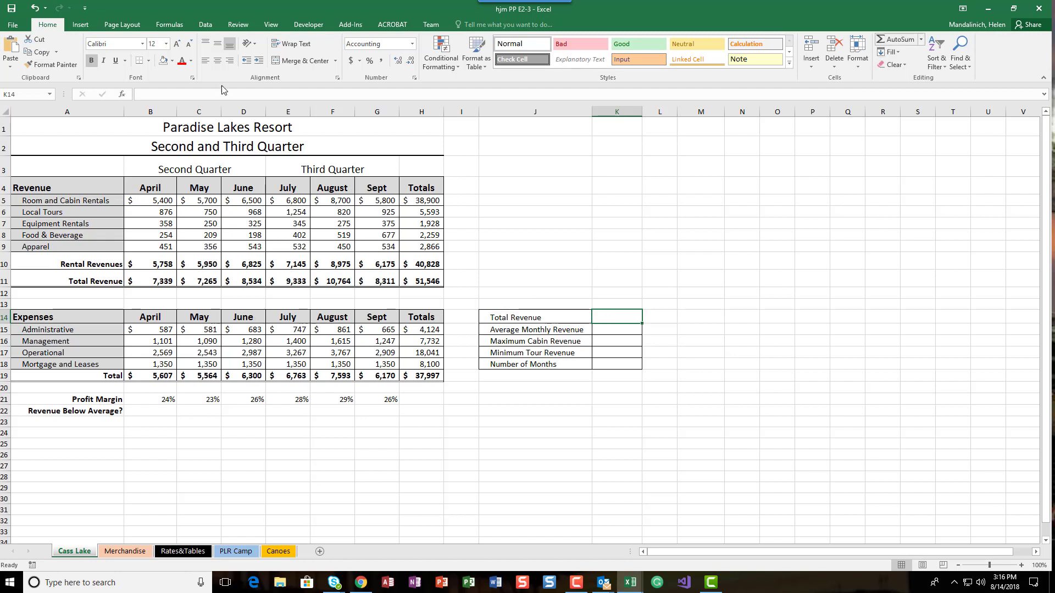
{"action": "left_click", "coordinate": [880, 44]}
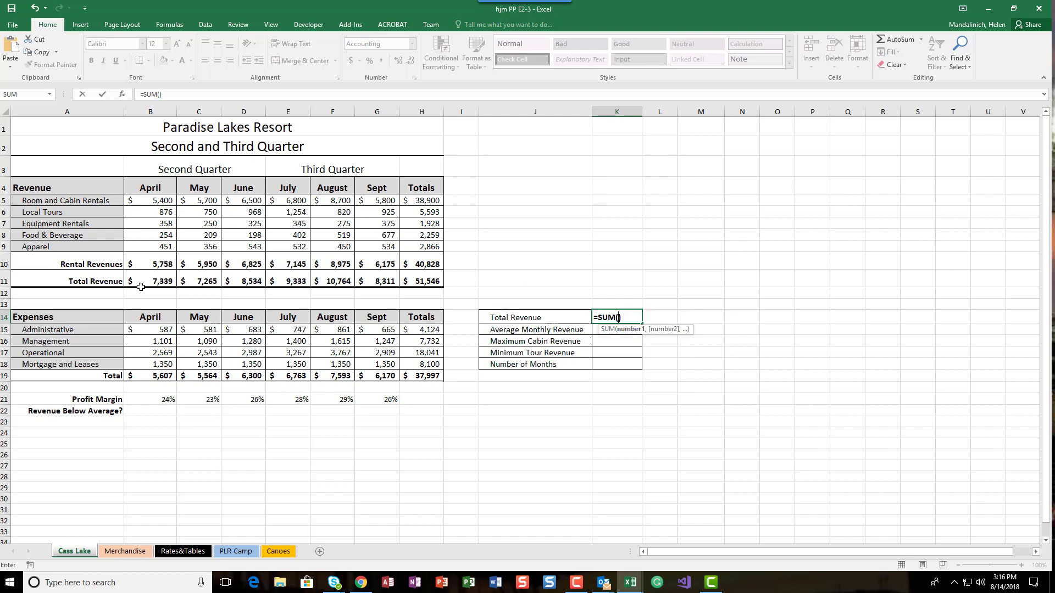
{"action": "left_click_drag", "start_coordinate": [152, 281], "coordinate": [378, 280]}
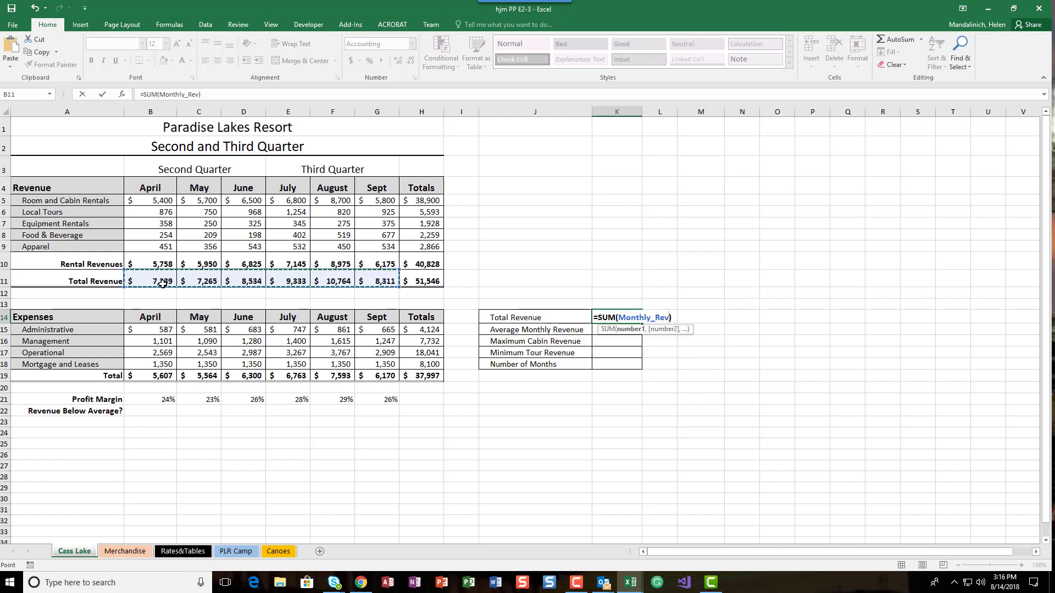
{"action": "left_click", "coordinate": [102, 94]}
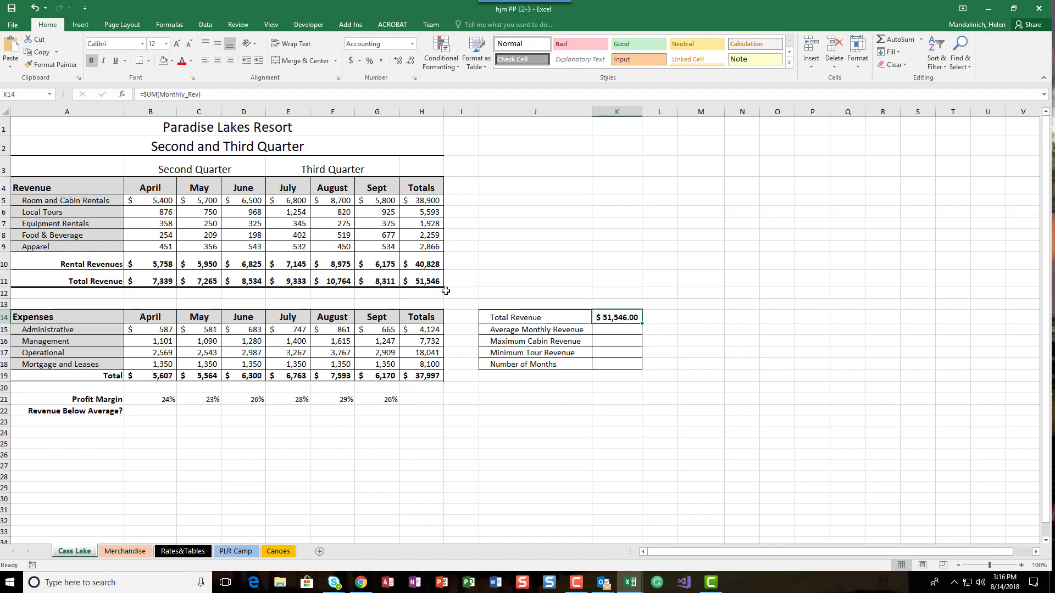
Step: Enter an AVERAGE formula in K15 for Average Monthly Revenue over the monthly totals B11:G11 (Monthly_Rev)
{"action": "left_click", "coordinate": [609, 330]}
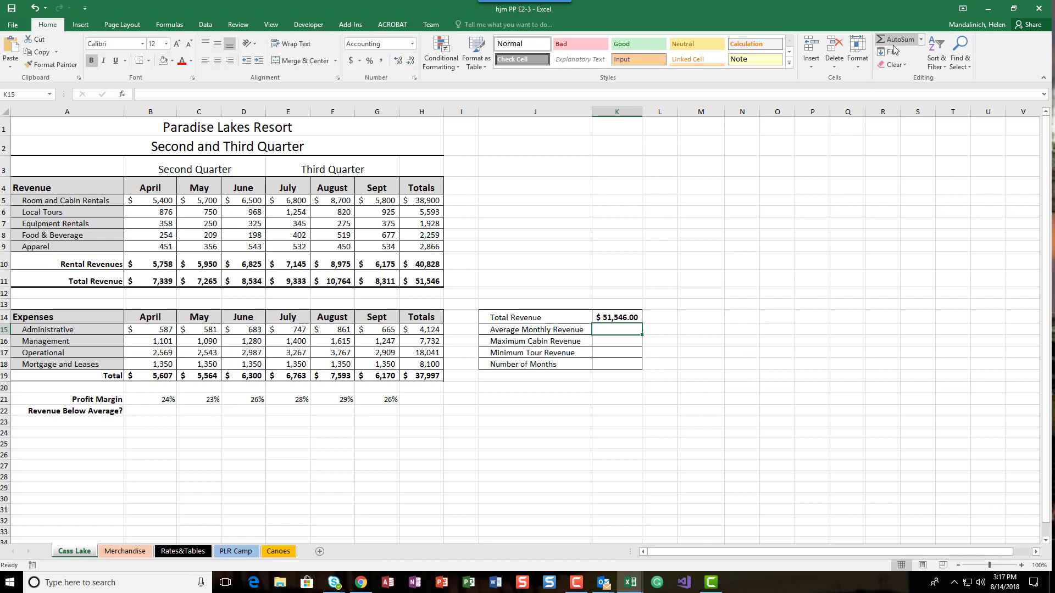
{"action": "left_click", "coordinate": [922, 41]}
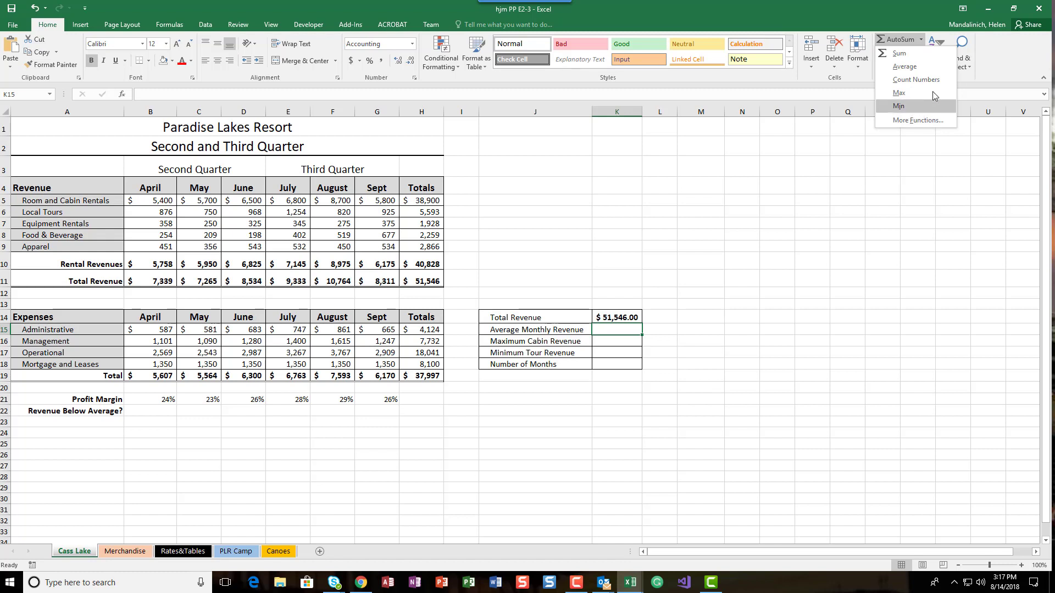
{"action": "left_click", "coordinate": [915, 68]}
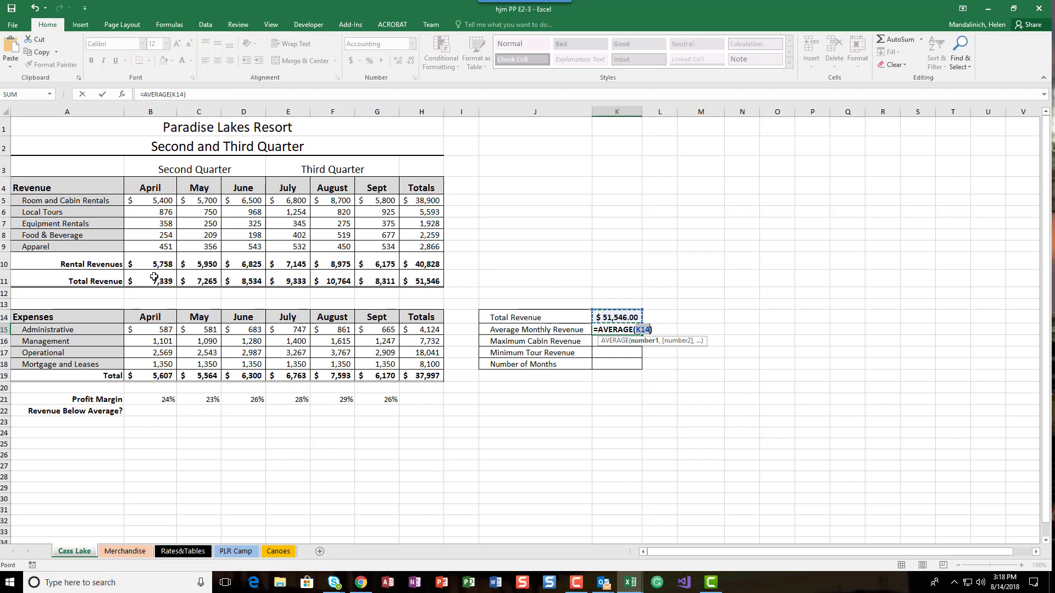
{"action": "left_click_drag", "start_coordinate": [154, 278], "coordinate": [379, 281]}
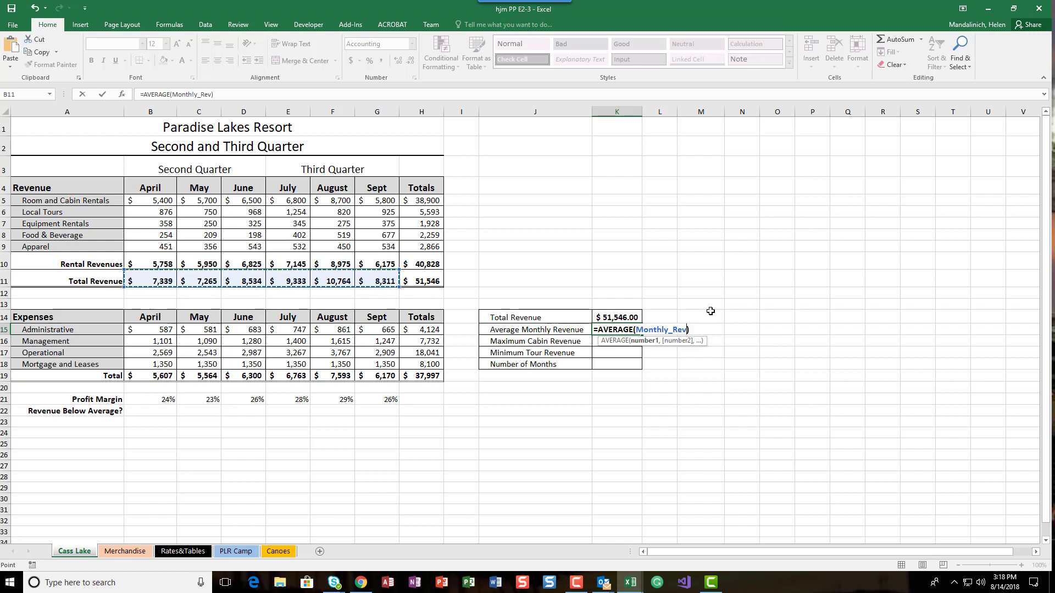
{"action": "key", "text": "Return"}
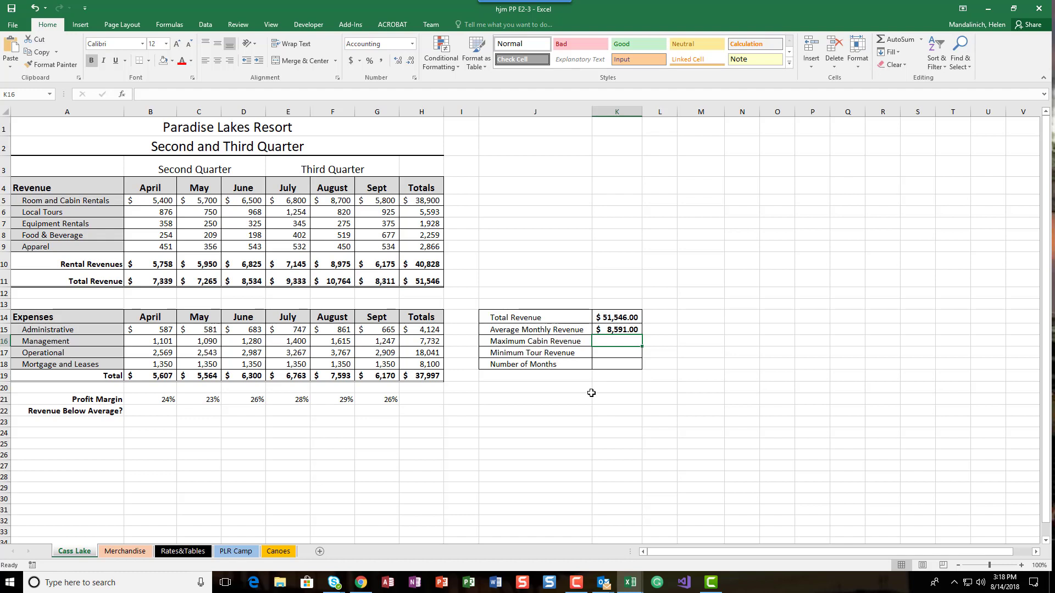
Step: Enter a MAX formula in K16 for Maximum Cabin Revenue over the Room and Cabin Rentals months B5:G5
{"action": "type", "text": "="}
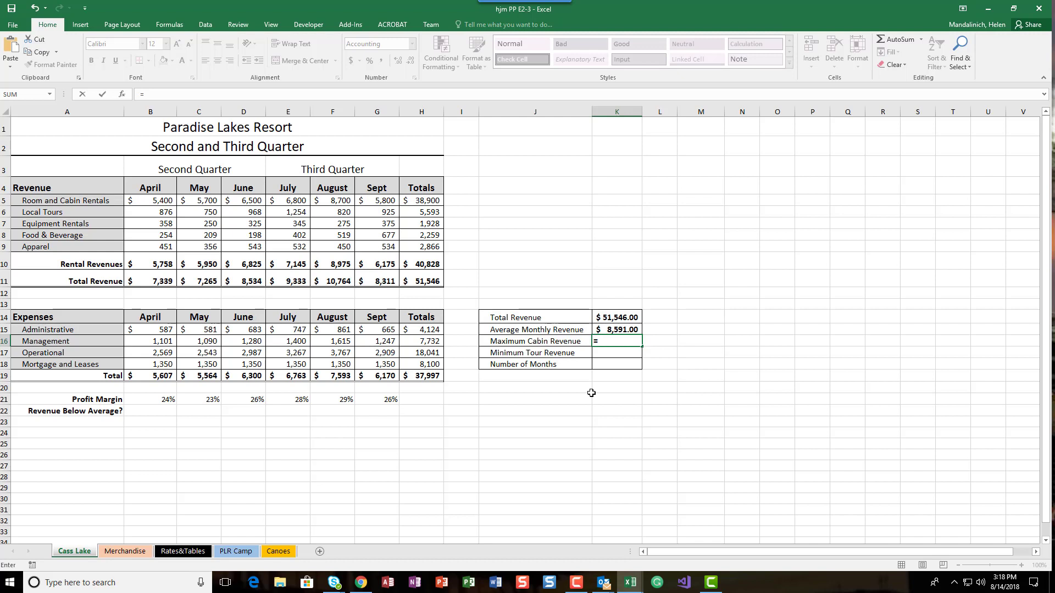
{"action": "type", "text": "ma"}
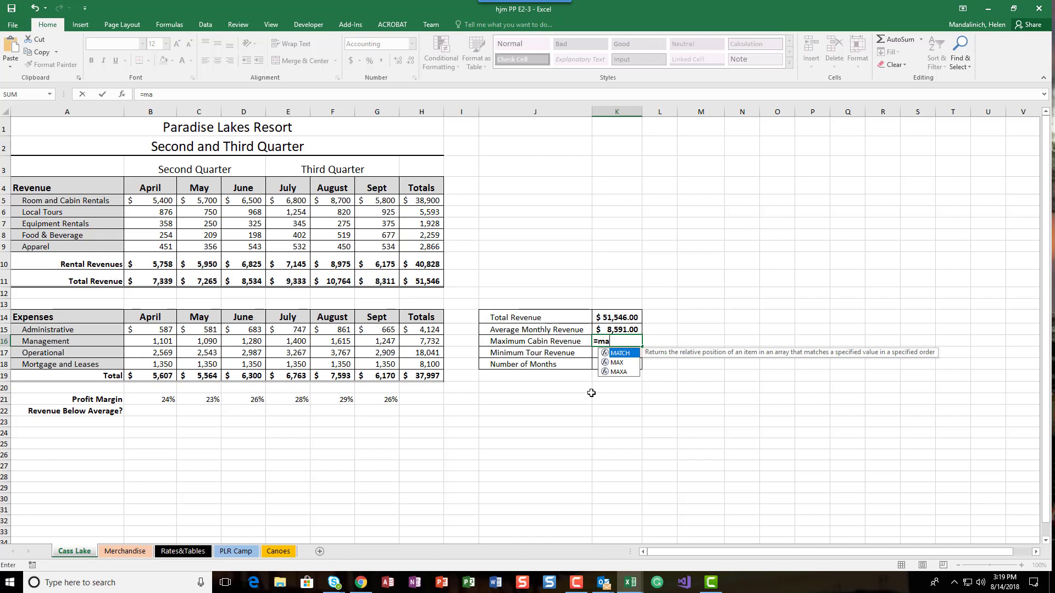
{"action": "key", "text": "Down"}
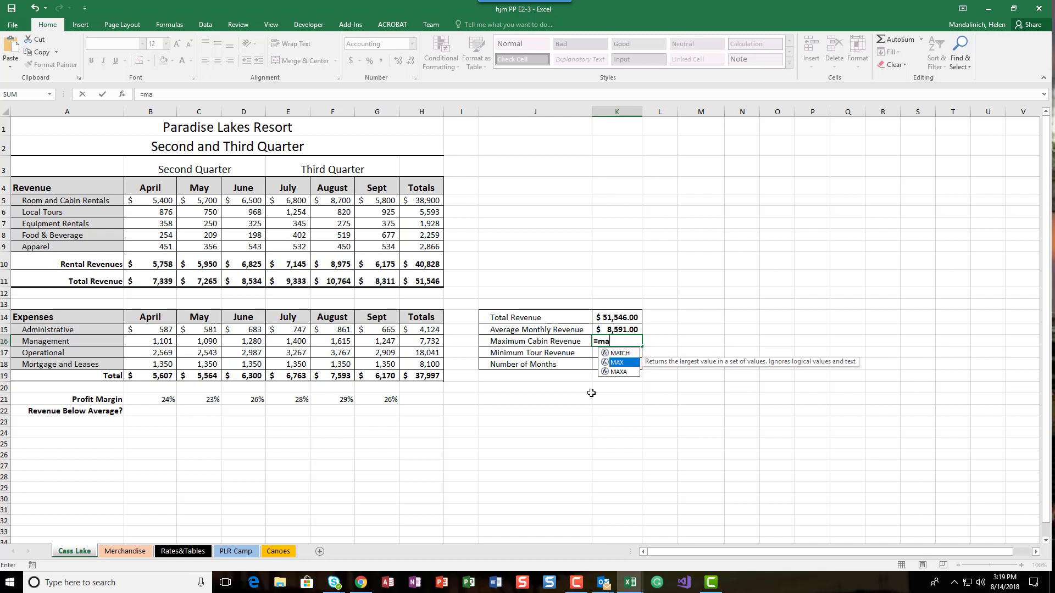
{"action": "key", "text": "Up"}
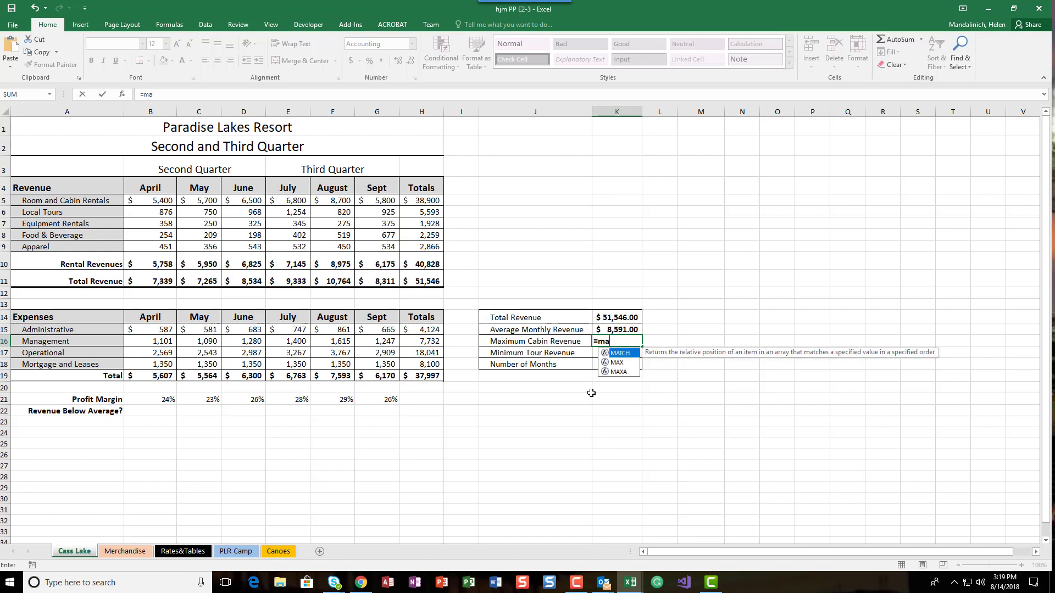
{"action": "key", "text": "Down"}
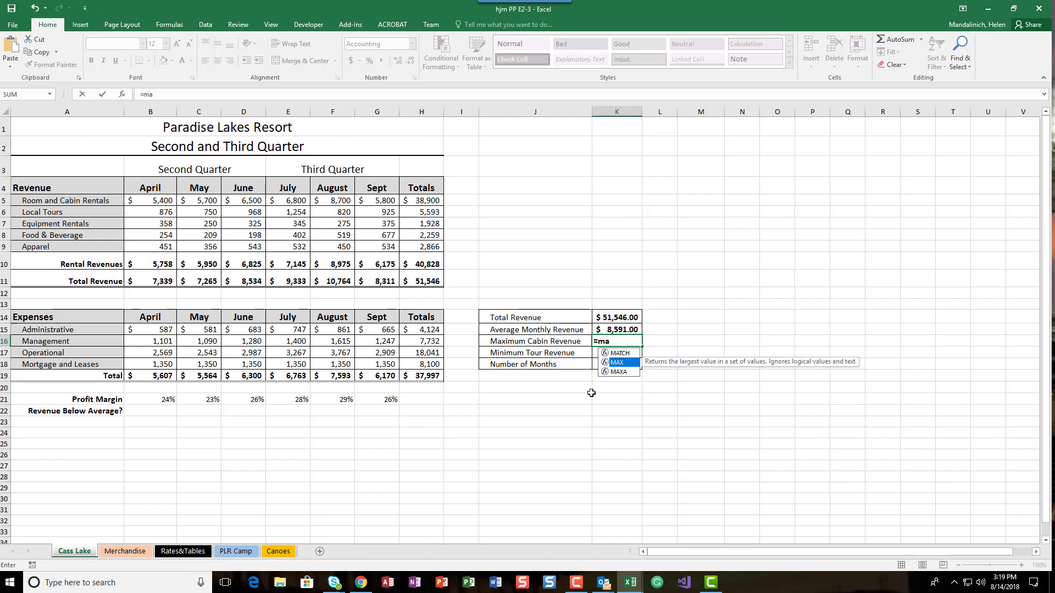
{"action": "key", "text": "Up"}
{"action": "key", "text": "Down"}
{"action": "key", "text": "Down"}
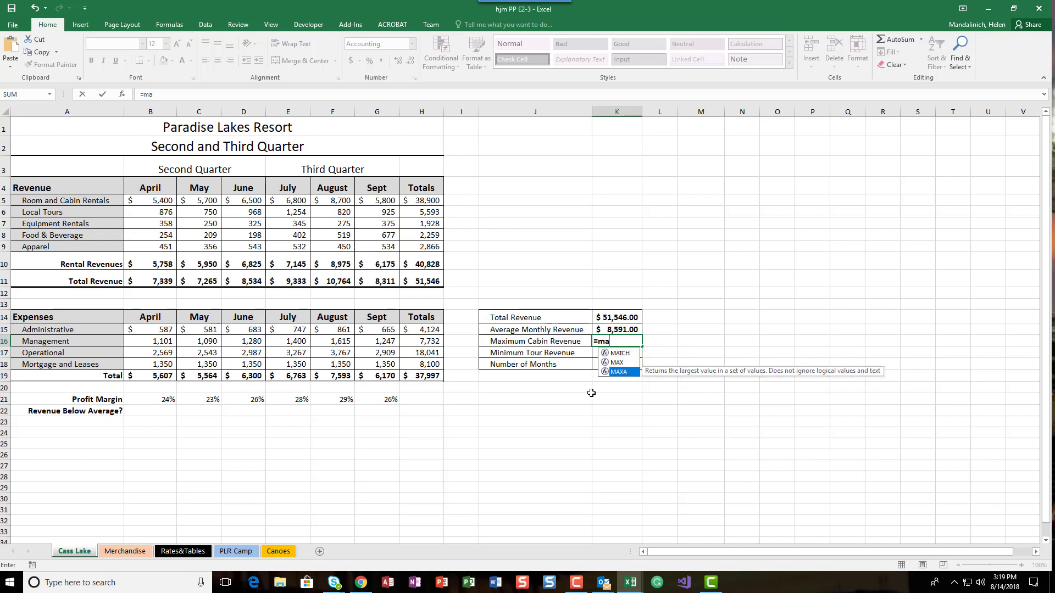
{"action": "key", "text": "Up"}
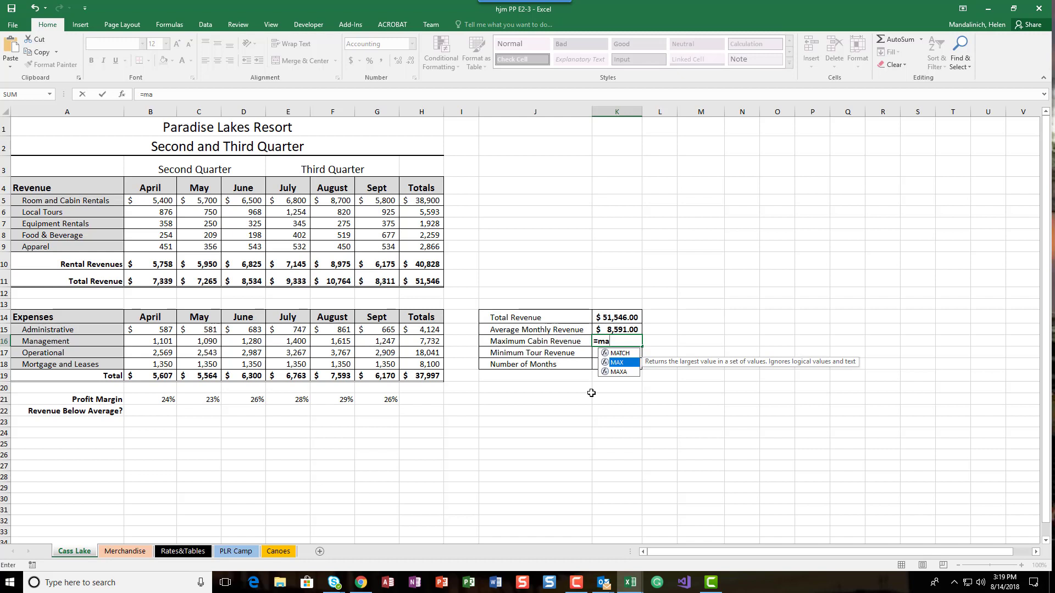
{"action": "key", "text": "Tab"}
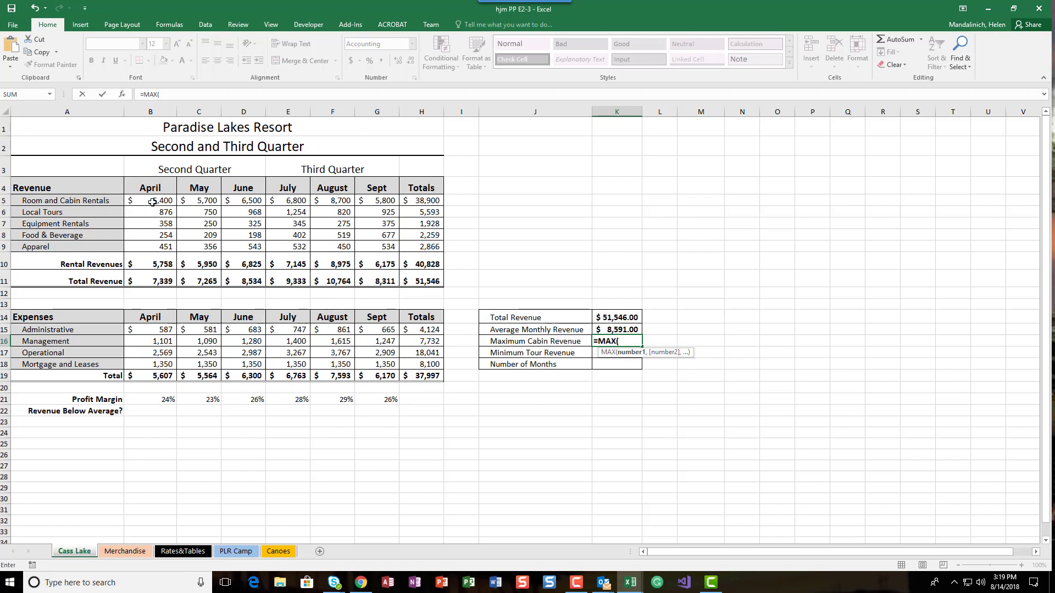
{"action": "left_click_drag", "start_coordinate": [155, 205], "coordinate": [364, 201]}
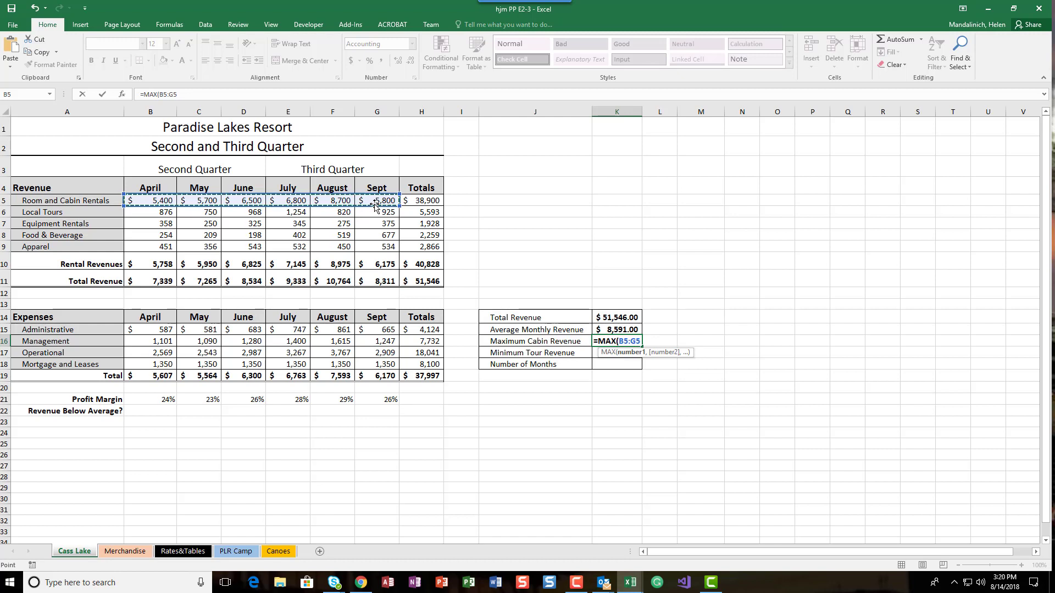
{"action": "key", "text": "Return"}
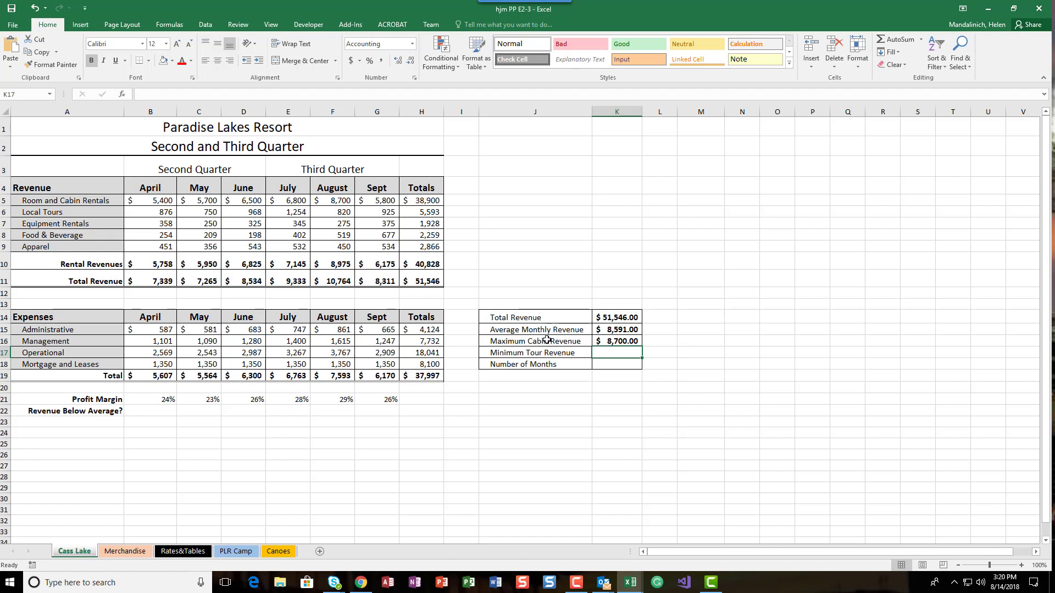
Step: Copy the Maximum Cabin Revenue formula down to K17 and change its function to MIN for Minimum Tour Revenue
{"action": "left_click", "coordinate": [628, 342]}
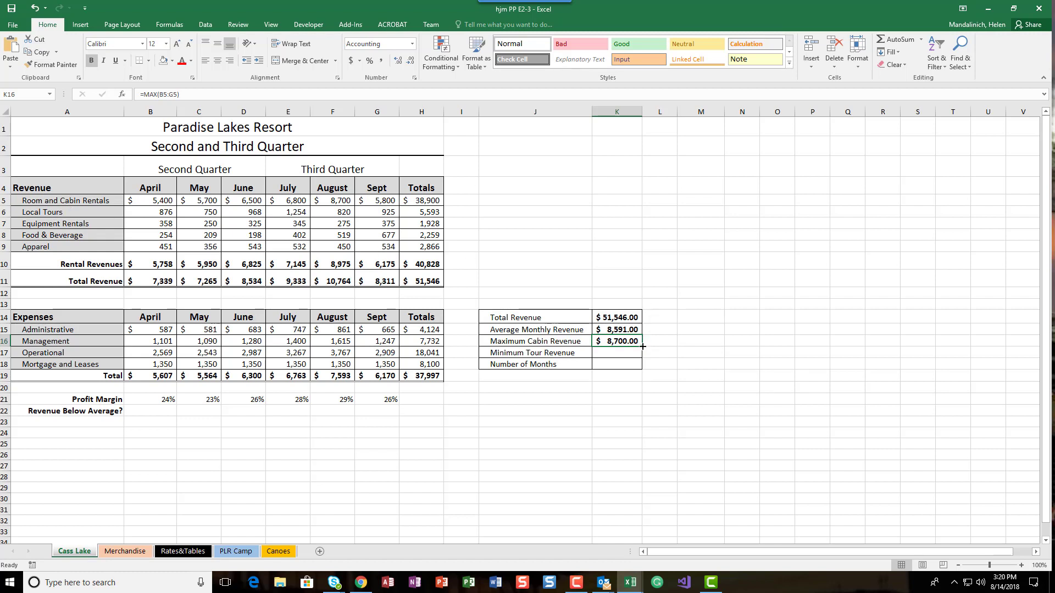
{"action": "left_click_drag", "start_coordinate": [643, 347], "coordinate": [640, 356]}
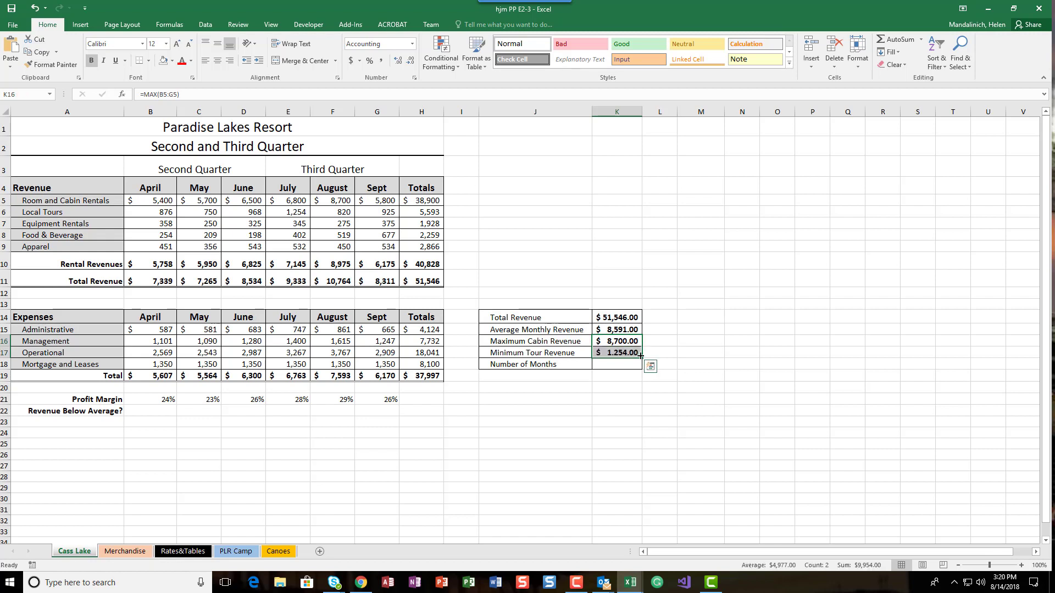
{"action": "left_click", "coordinate": [617, 352]}
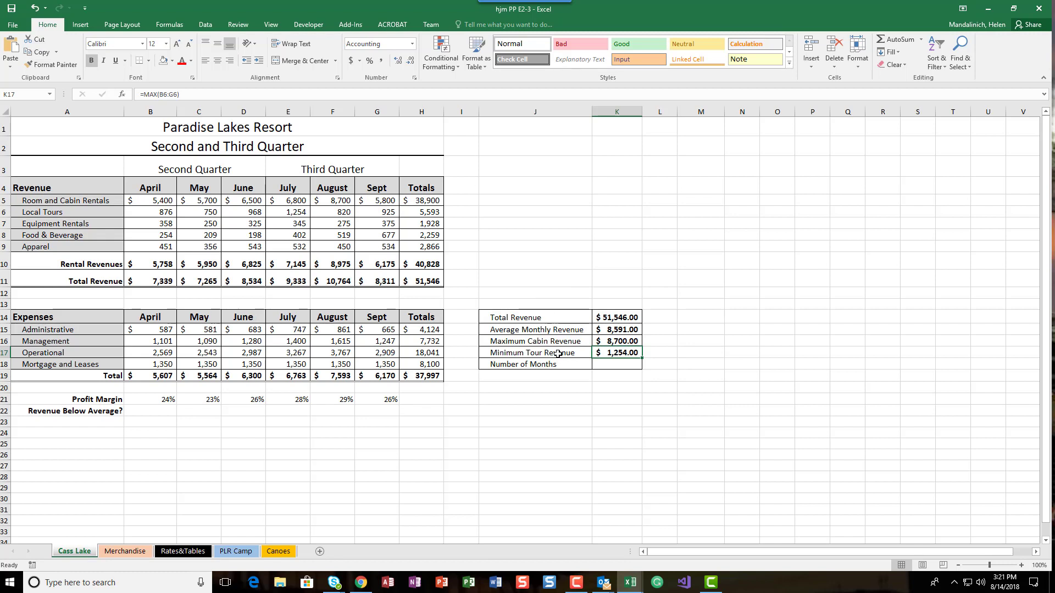
{"action": "double_click", "coordinate": [618, 353]}
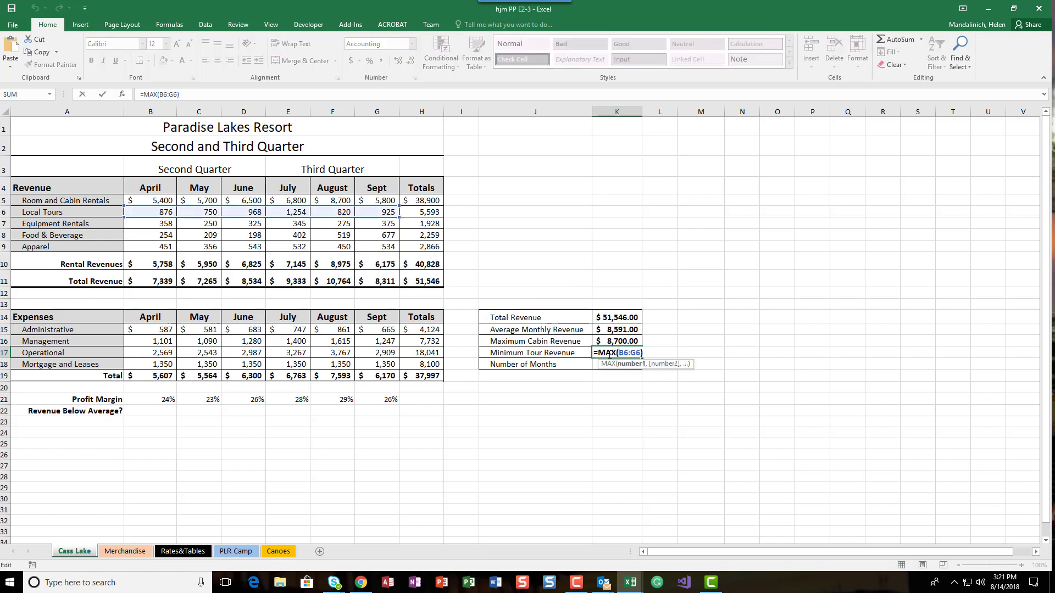
{"action": "left_click_drag", "start_coordinate": [616, 352], "coordinate": [606, 353]}
{"action": "type", "text": "in"}
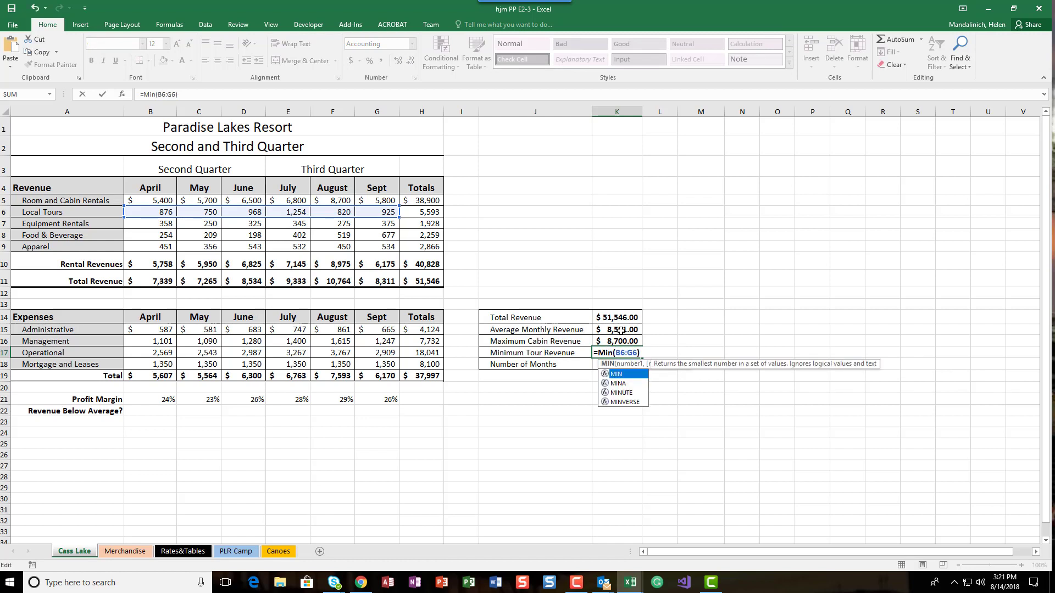
{"action": "key", "text": "Return"}
{"action": "left_click", "coordinate": [620, 354]}
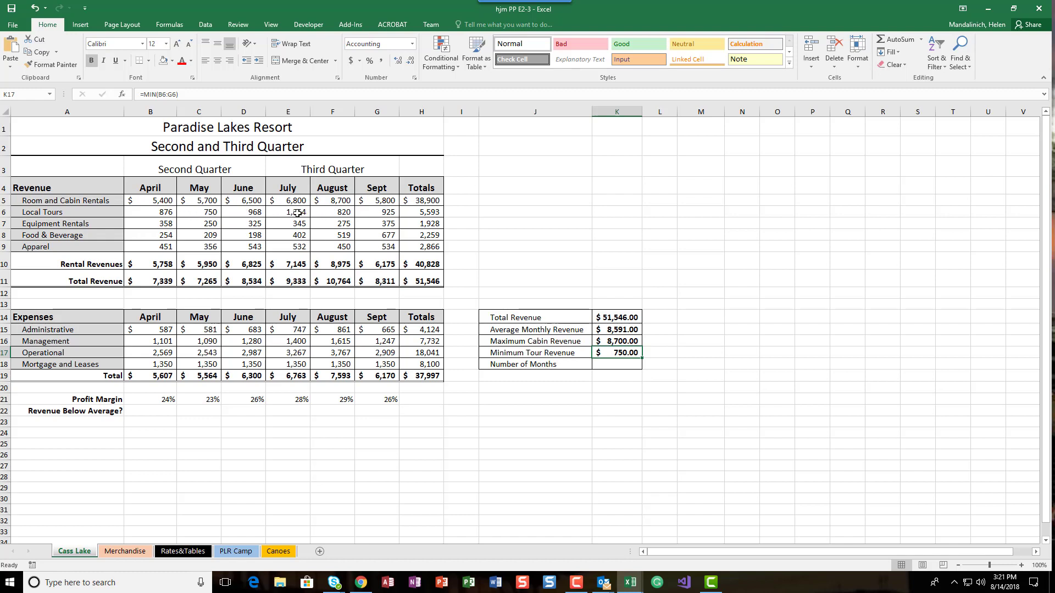
{"action": "left_click", "coordinate": [624, 365]}
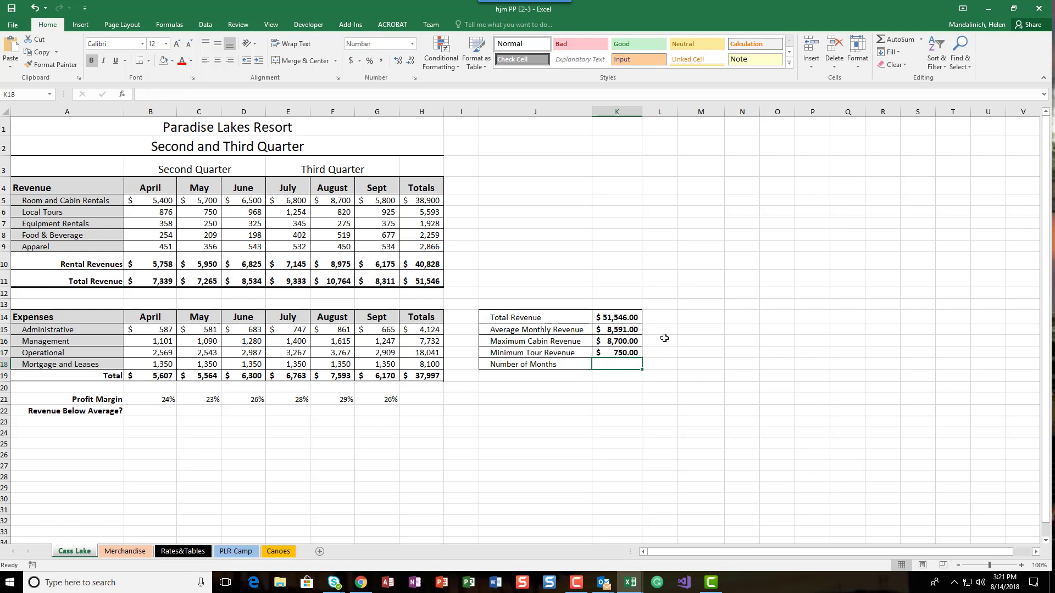
{"action": "left_click", "coordinate": [711, 583]}
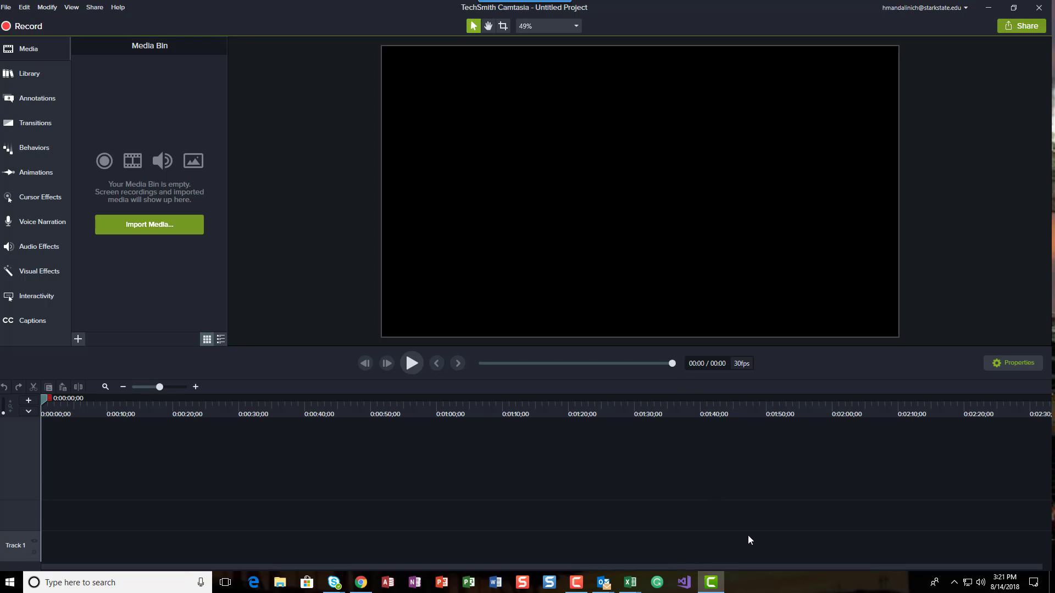
{"action": "left_click", "coordinate": [1035, 7]}
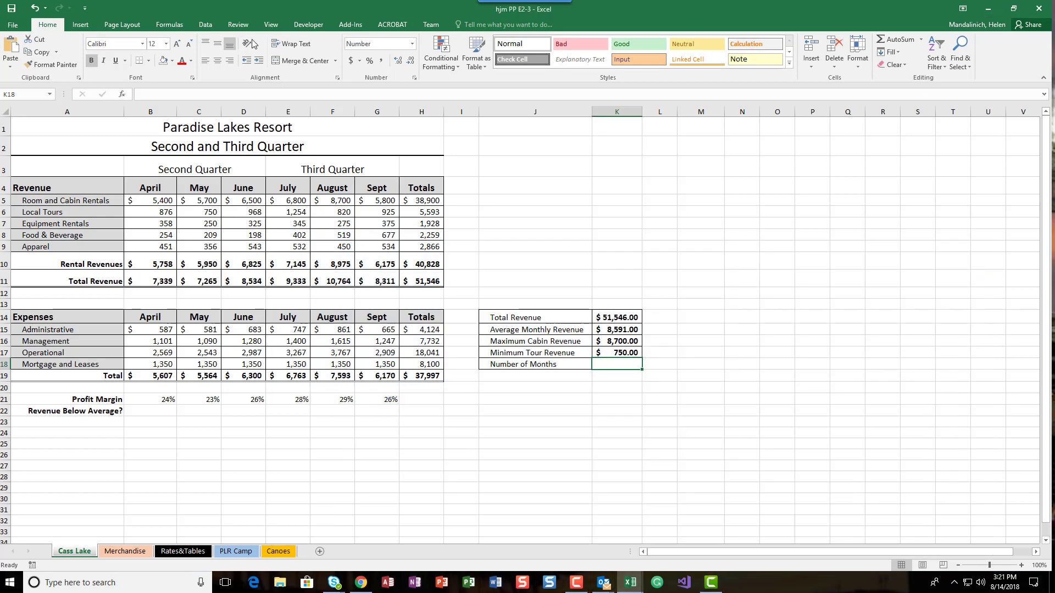
{"action": "left_click_drag", "start_coordinate": [263, 6], "coordinate": [1054, 7]}
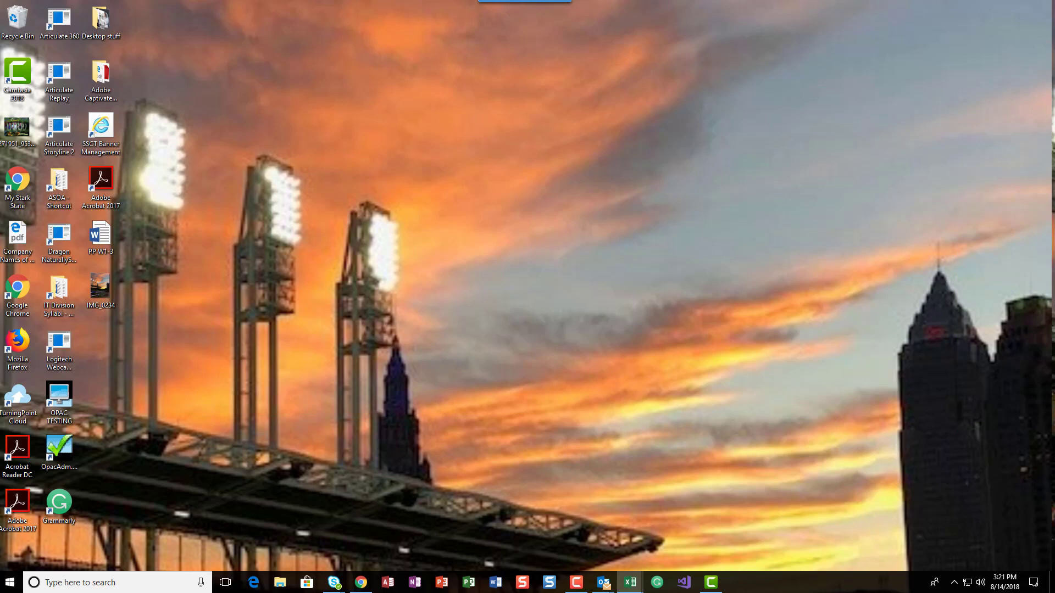
{"action": "left_click", "coordinate": [575, 582]}
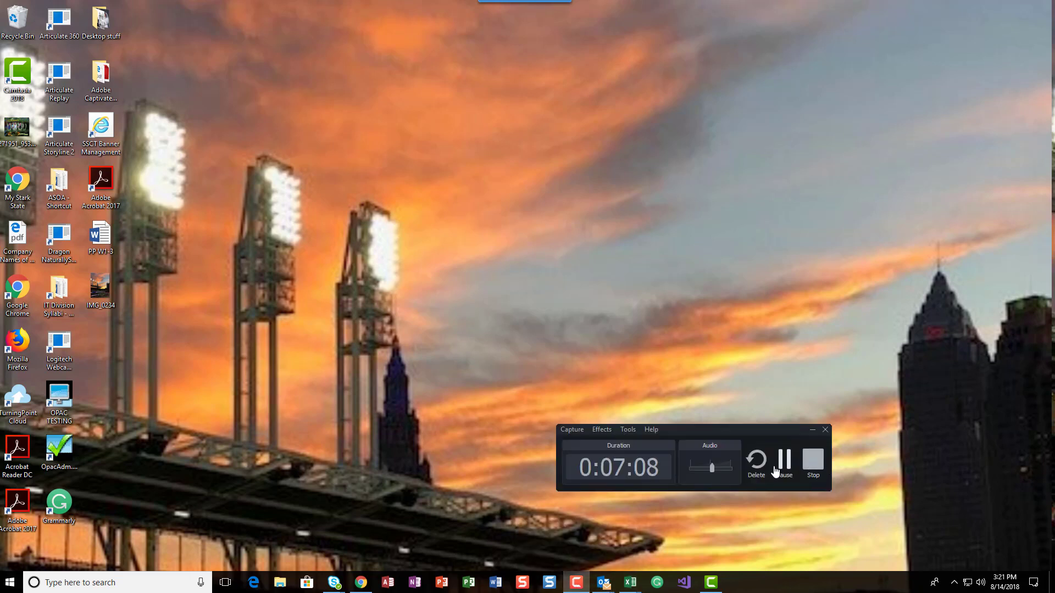
{"action": "left_click", "coordinate": [783, 462]}
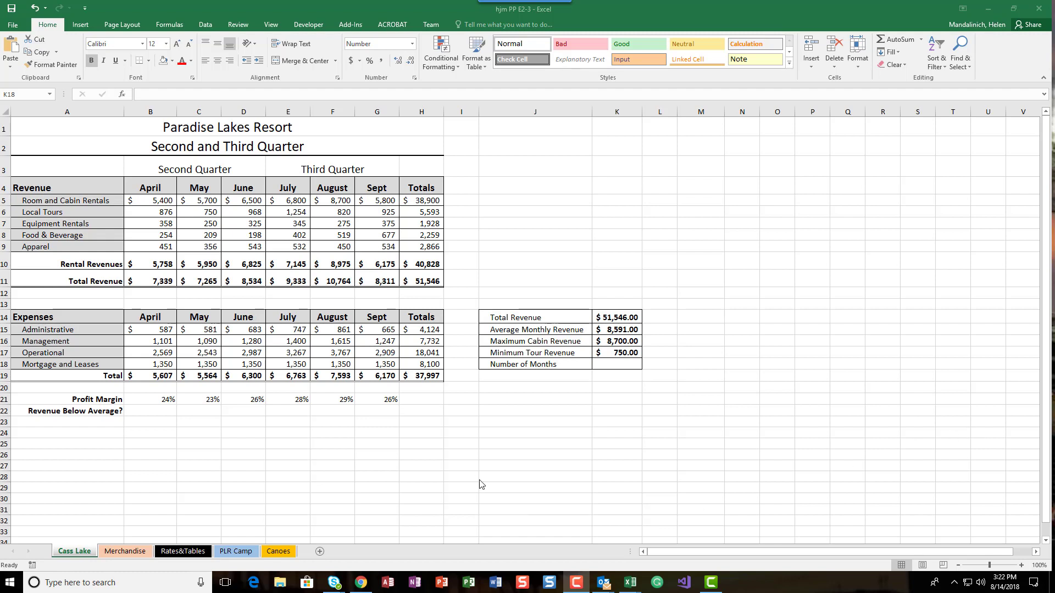
Step: Enter a COUNTA formula in K18 for Number of Months, counting the month headings B4:G4
{"action": "left_click", "coordinate": [614, 365]}
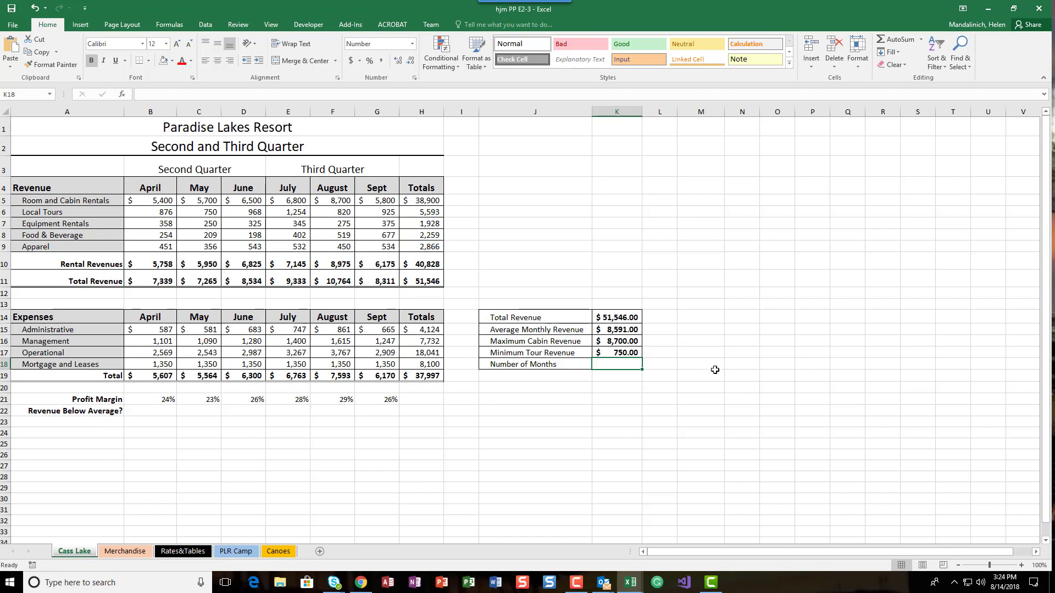
{"action": "type", "text": "=coun"}
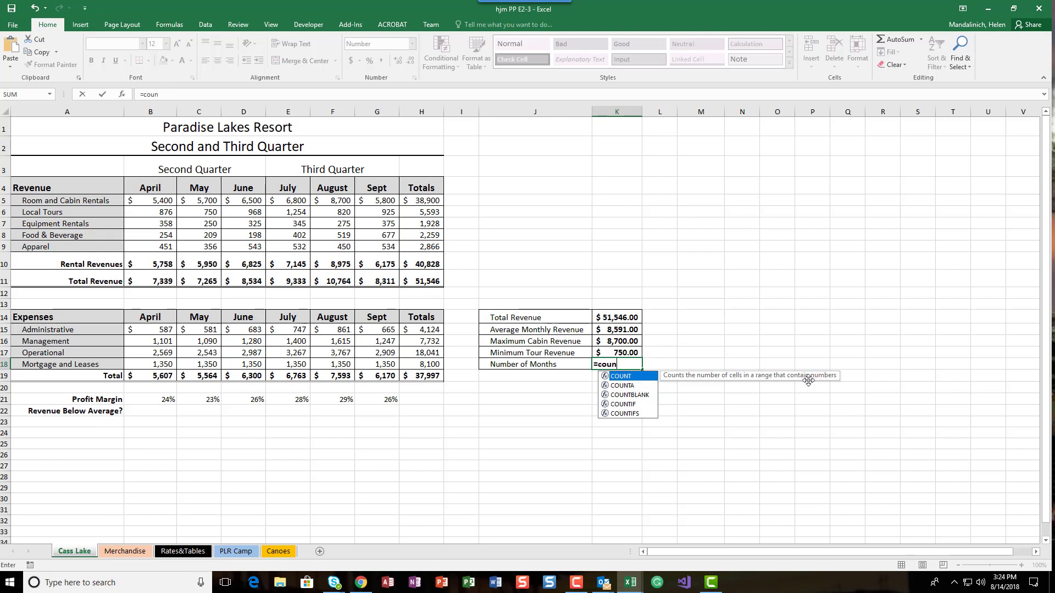
{"action": "key", "text": "Down"}
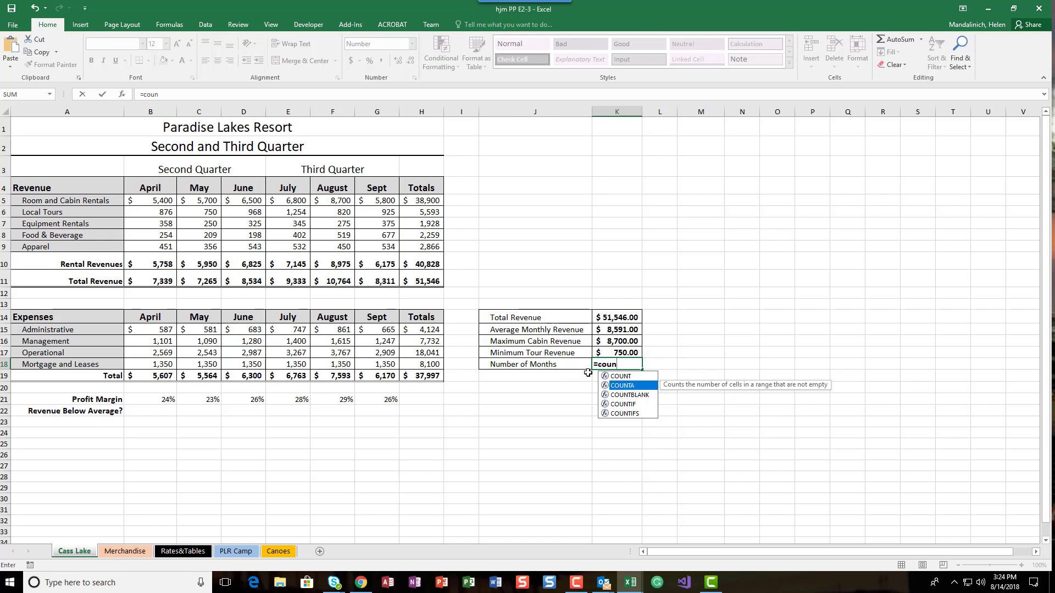
{"action": "double_click", "coordinate": [623, 387]}
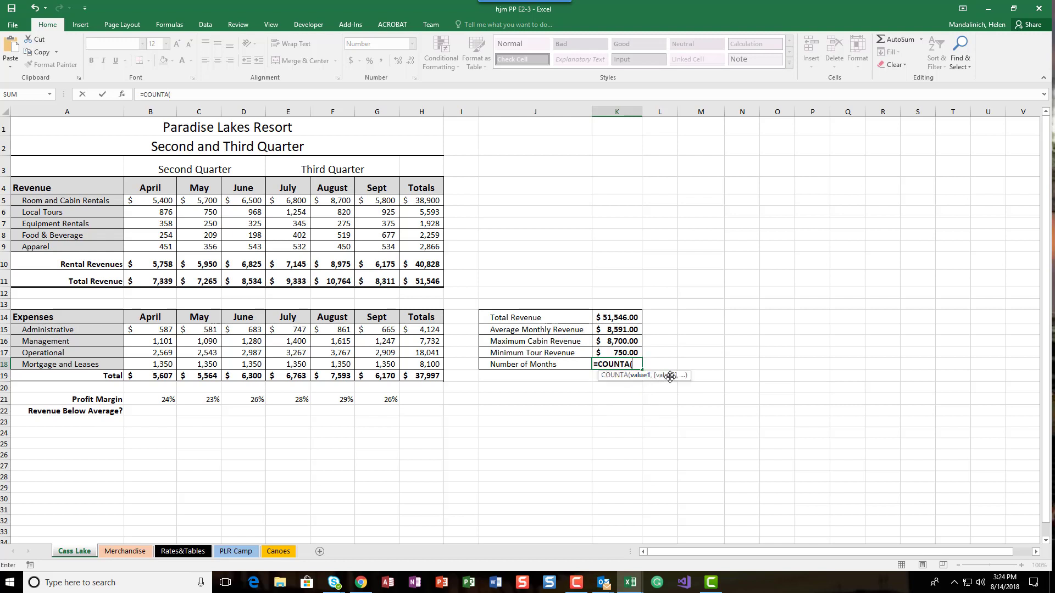
{"action": "left_click", "coordinate": [150, 188]}
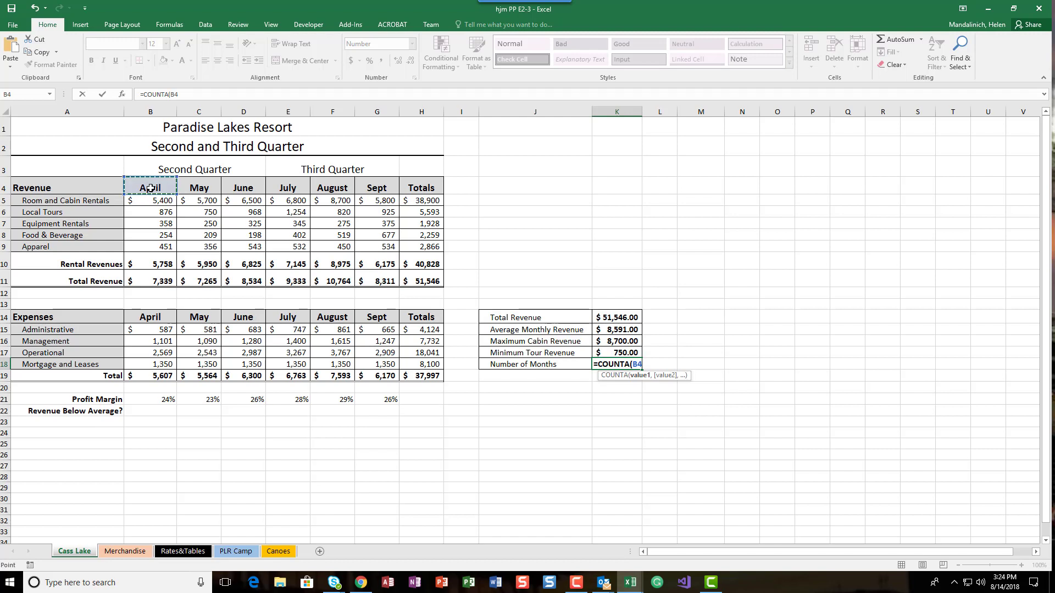
{"action": "left_click_drag", "start_coordinate": [150, 188], "coordinate": [375, 190]}
{"action": "key", "text": "Return"}
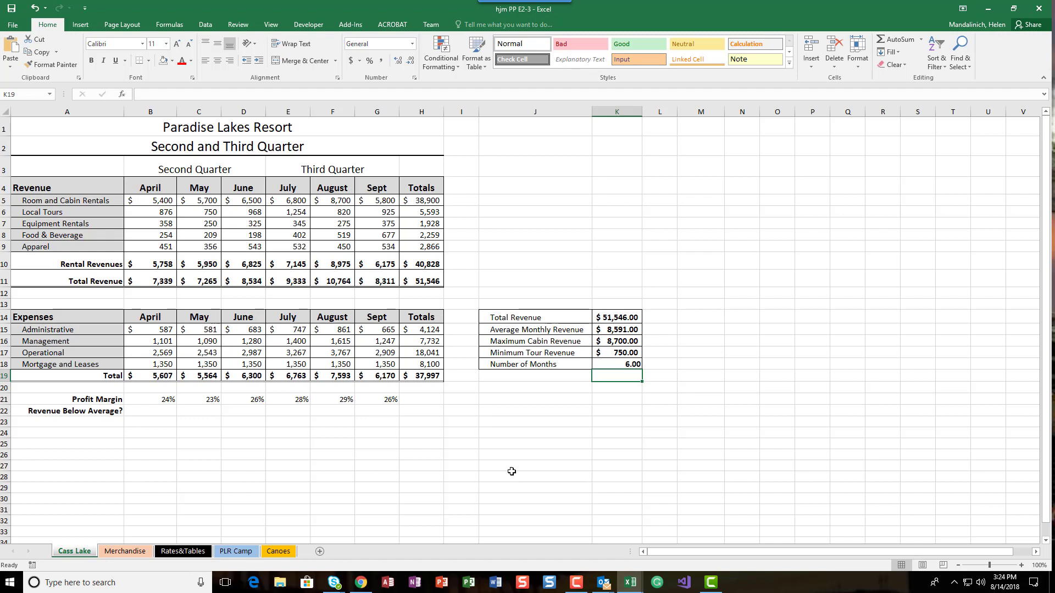
{"action": "mouse_move", "coordinate": [576, 582]}
{"action": "left_click_drag", "start_coordinate": [148, 280], "coordinate": [385, 281]}
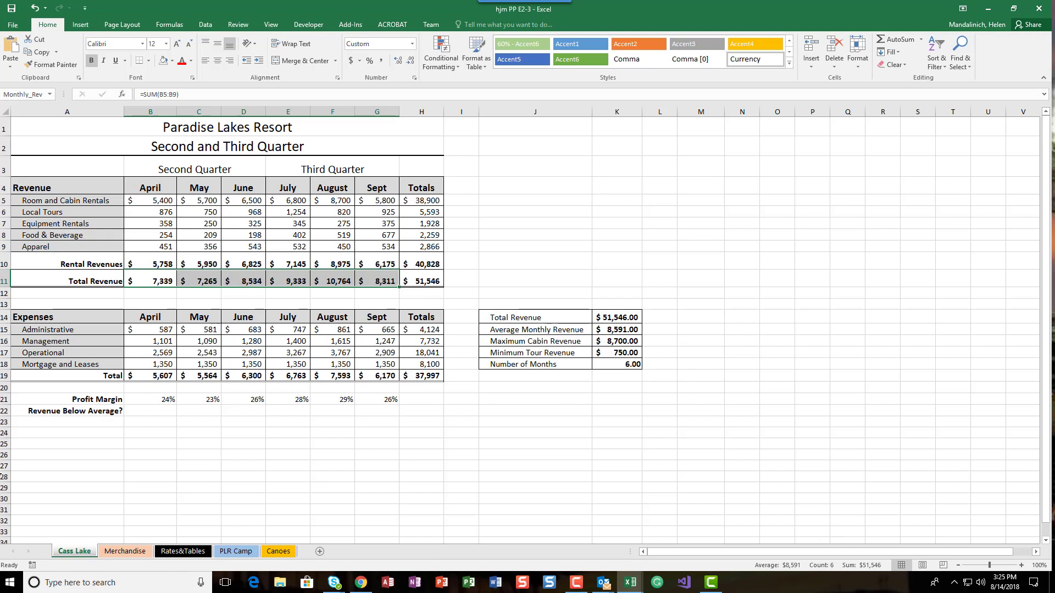
{"action": "left_click", "coordinate": [104, 475]}
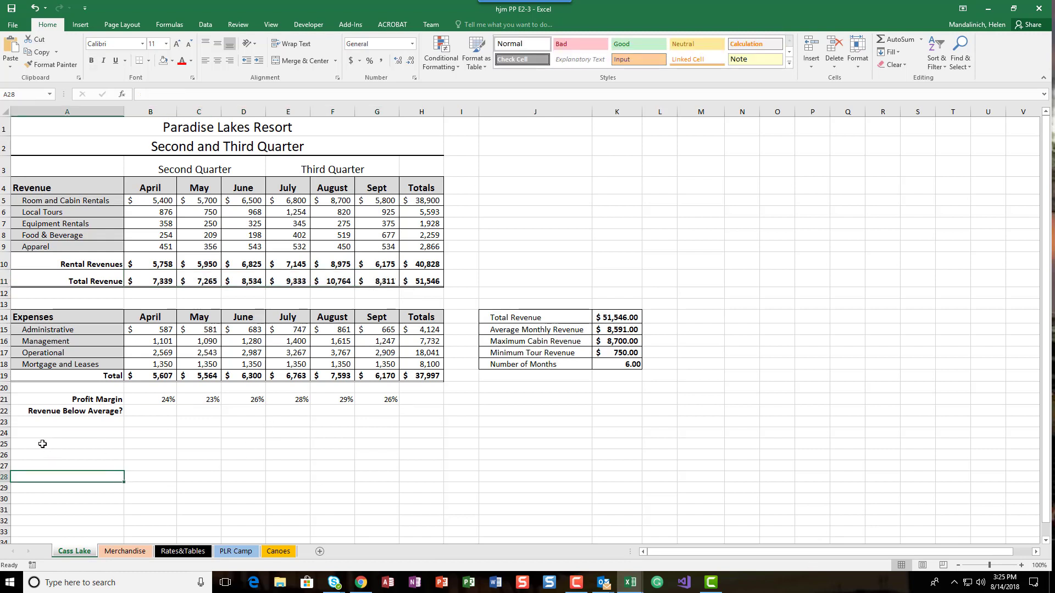
Step: Insert the TODAY date function in cell A25 below the Revenue Below Average? row
{"action": "left_click", "coordinate": [43, 444]}
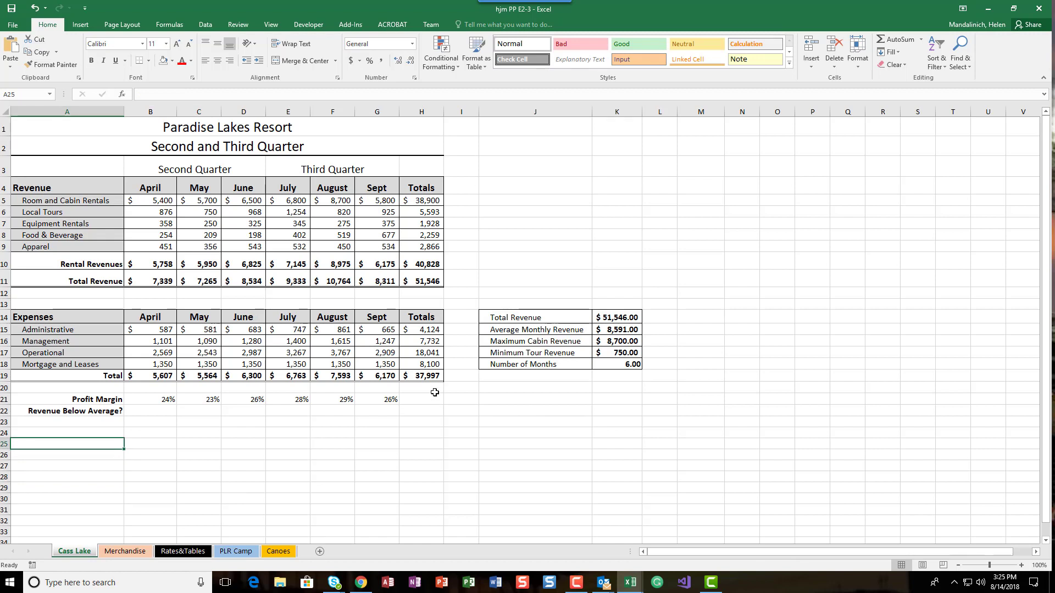
{"action": "left_click", "coordinate": [169, 24]}
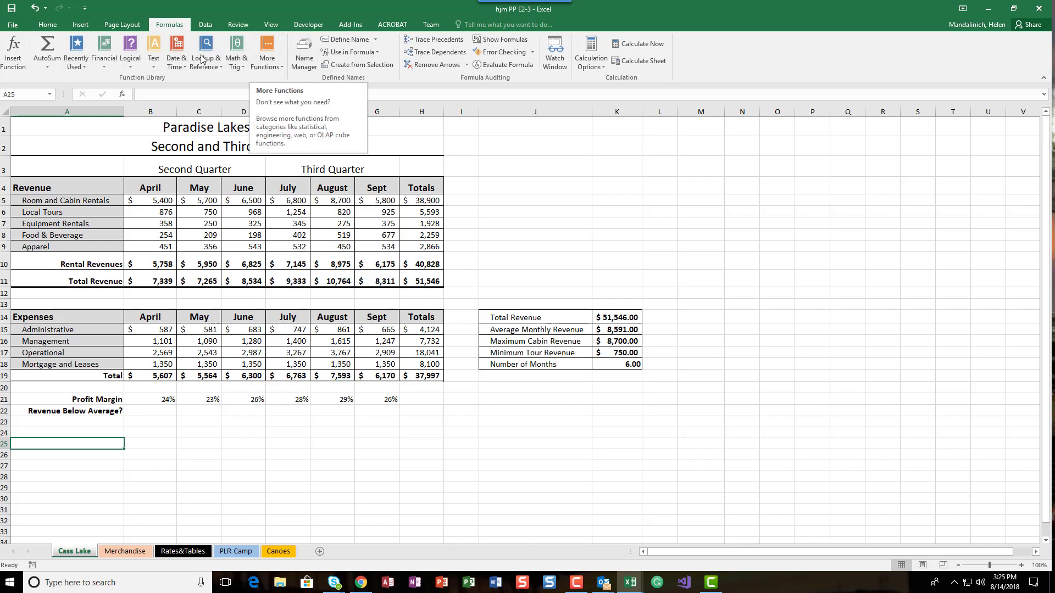
{"action": "left_click", "coordinate": [178, 64]}
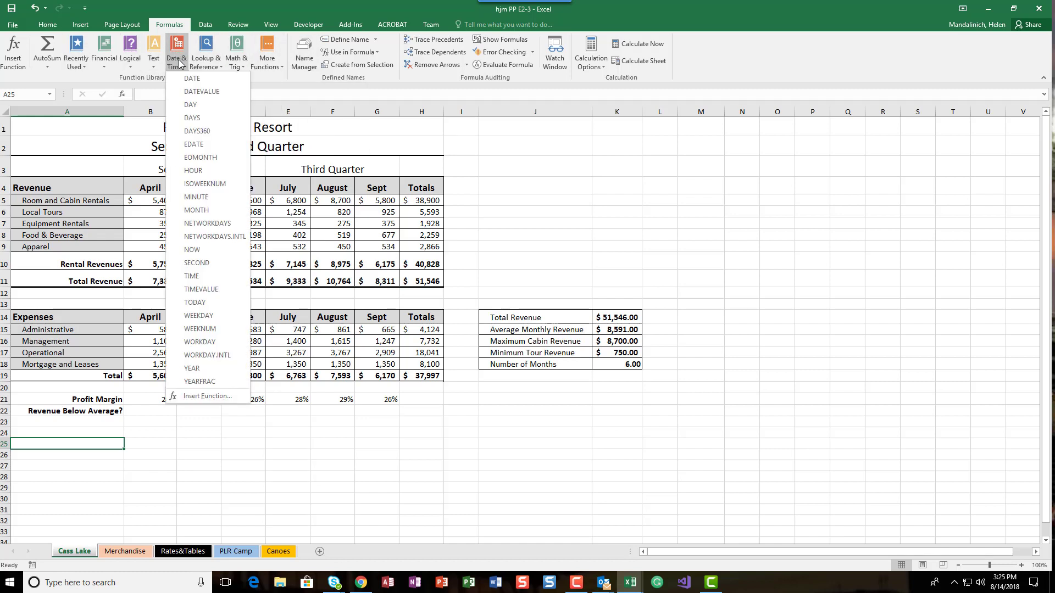
{"action": "left_click", "coordinate": [193, 302]}
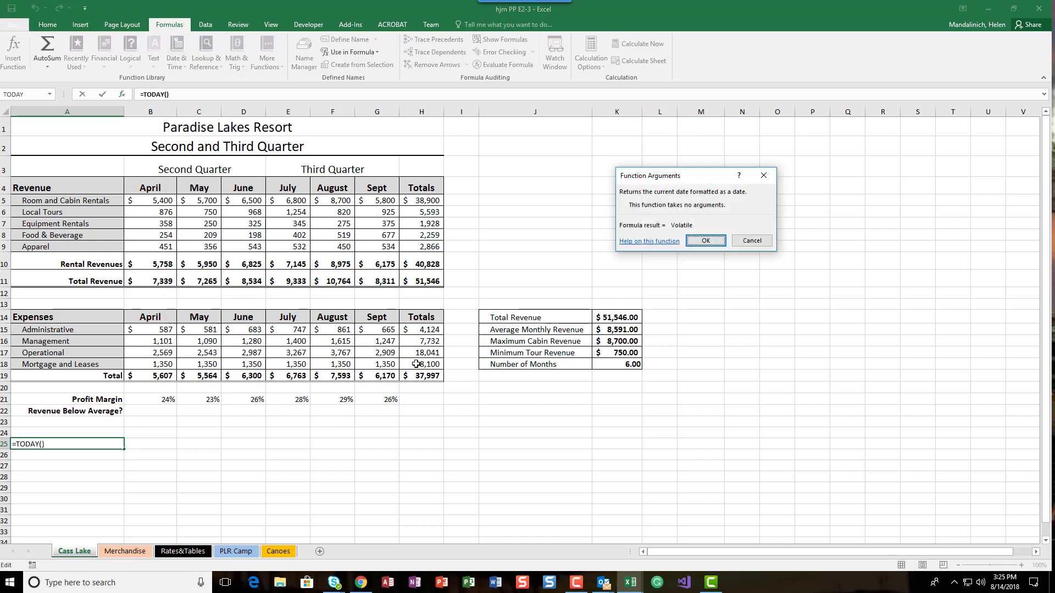
{"action": "left_click", "coordinate": [706, 241]}
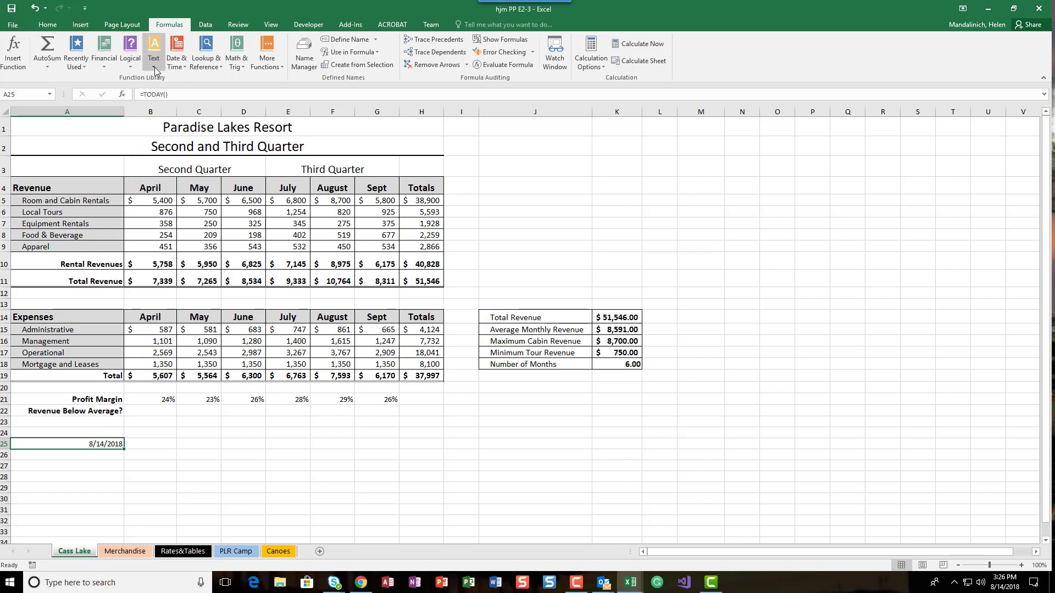
Step: Insert the TODAY function into A25 a second time, on top of the existing formula
{"action": "left_click", "coordinate": [177, 61]}
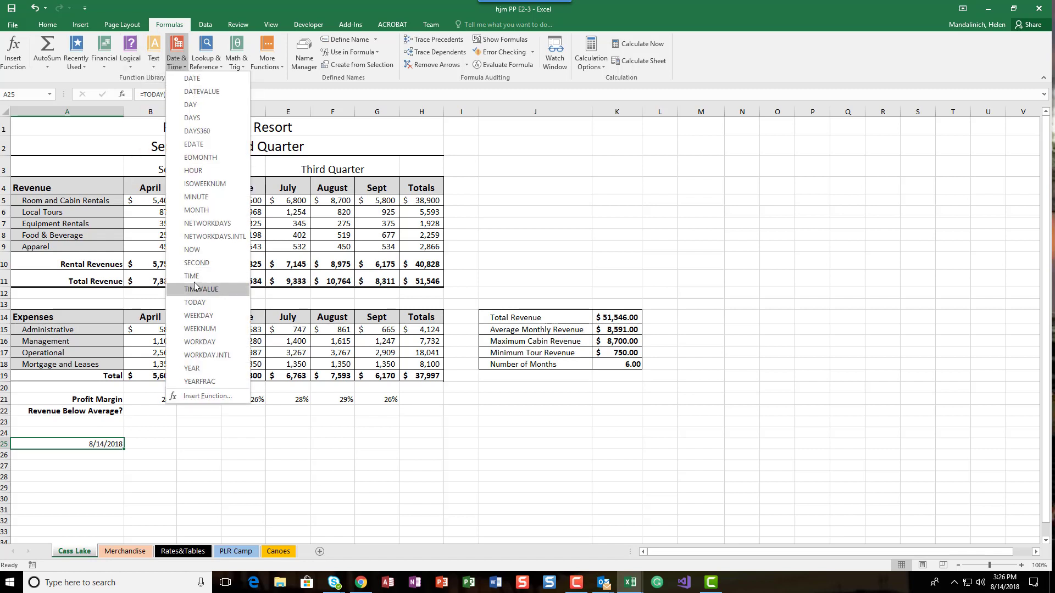
{"action": "left_click", "coordinate": [194, 302]}
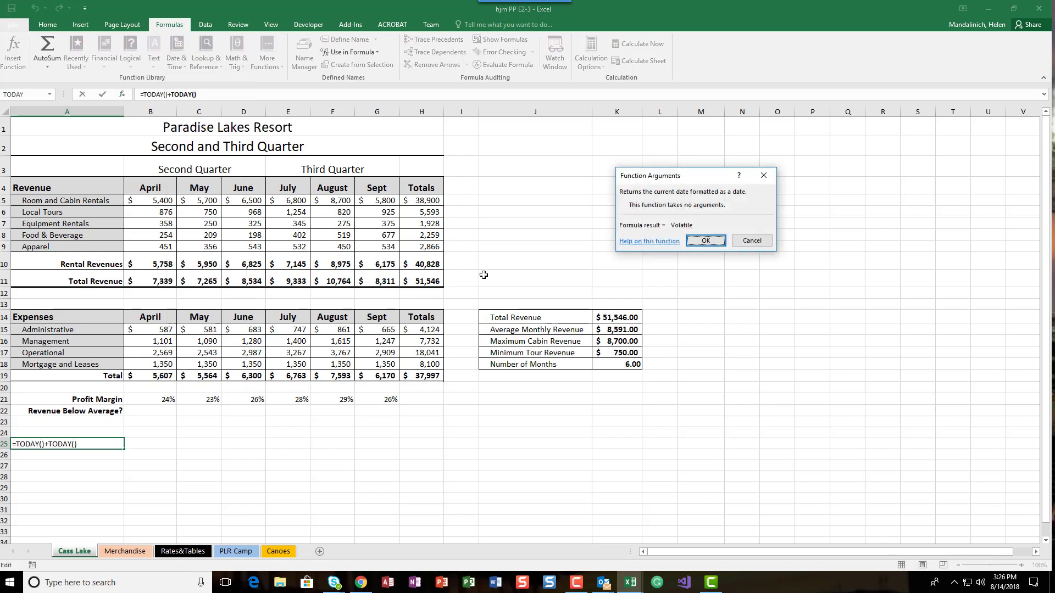
{"action": "left_click", "coordinate": [705, 241]}
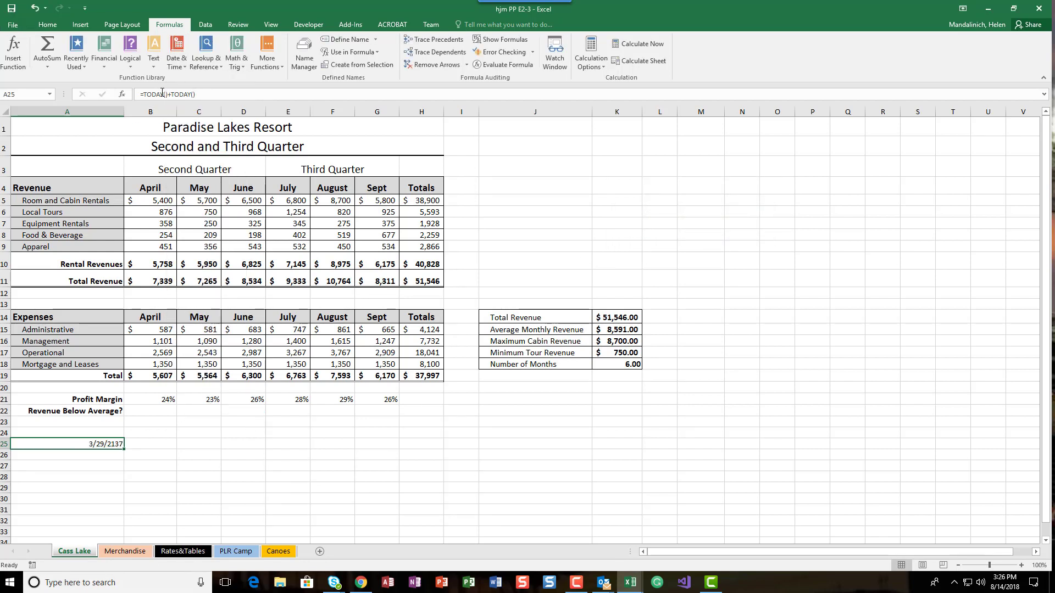
Step: Remove the extra +TODAY() from the formula in A25 so it reads =TODAY(), and check the corrected formula
{"action": "left_click", "coordinate": [219, 94]}
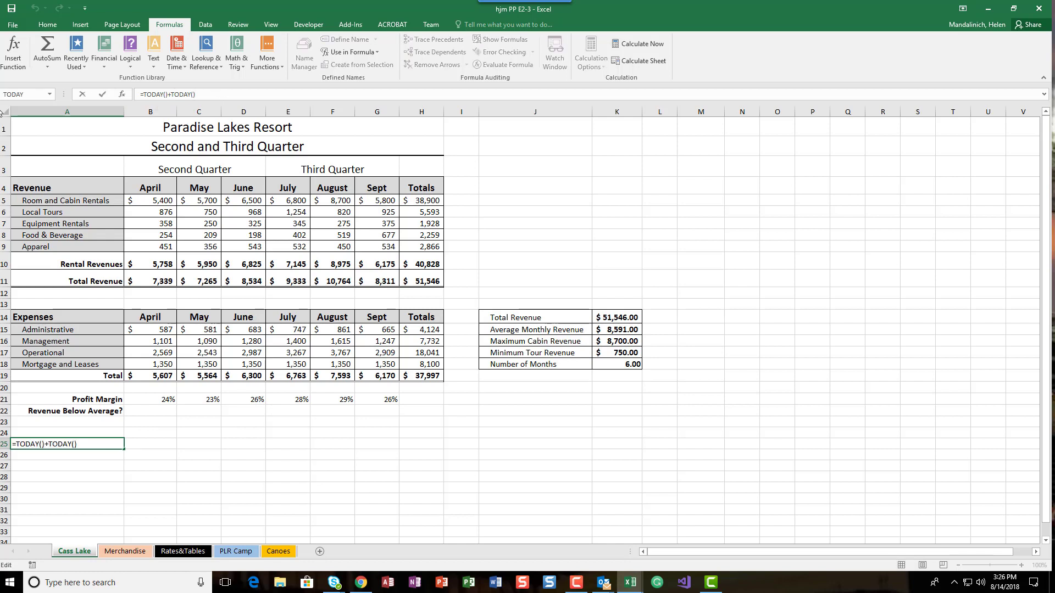
{"action": "key", "text": "BackSpace"}
{"action": "key", "text": "BackSpace"}
{"action": "key", "text": "BackSpace"}
{"action": "key", "text": "BackSpace"}
{"action": "key", "text": "BackSpace"}
{"action": "key", "text": "BackSpace"}
{"action": "key", "text": "BackSpace"}
{"action": "key", "text": "BackSpace"}
{"action": "key", "text": "BackSpace"}
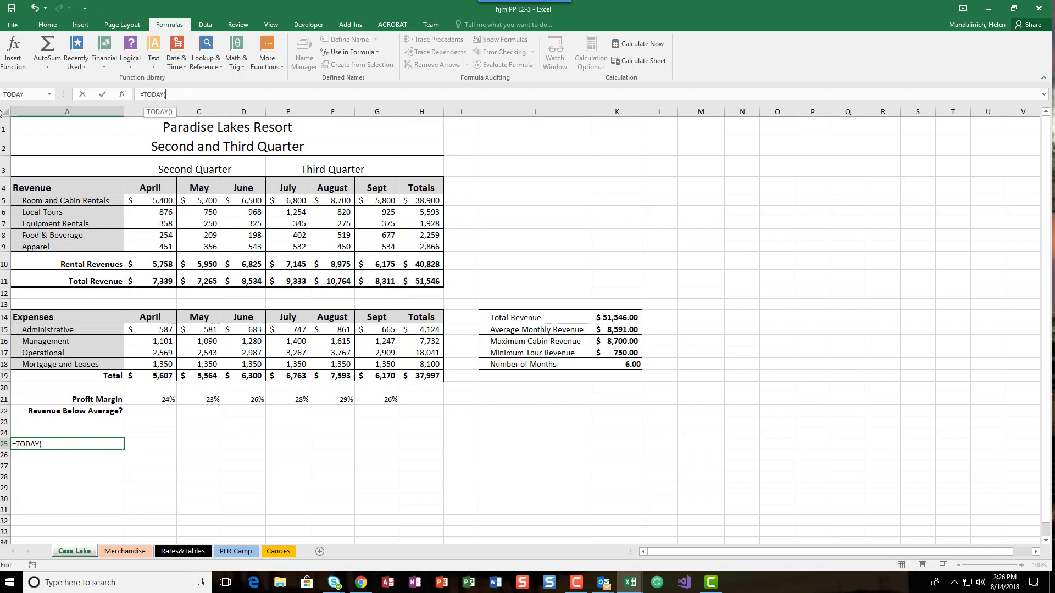
{"action": "key", "text": "Return"}
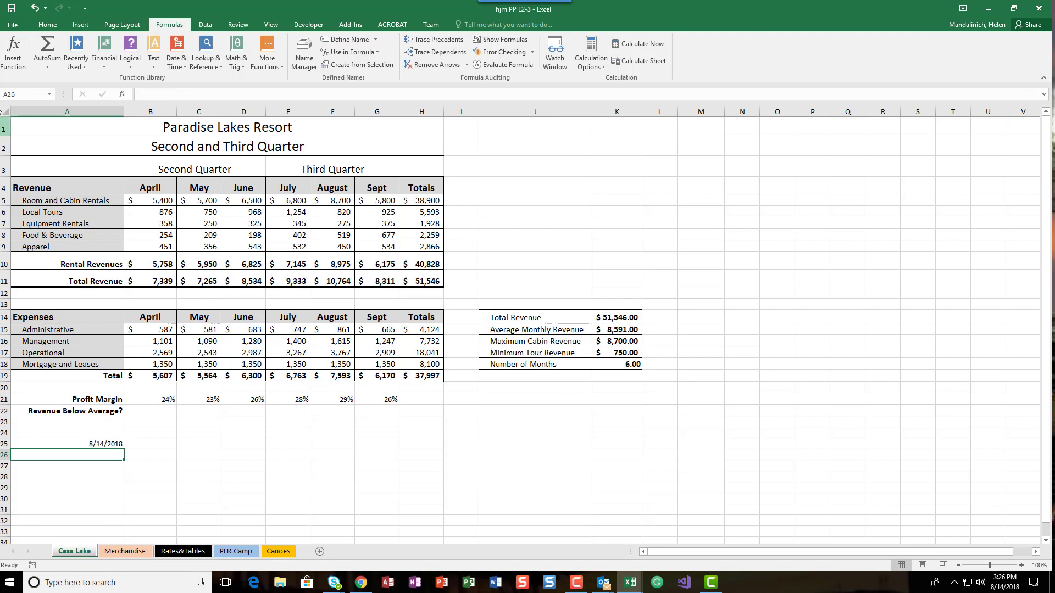
{"action": "left_click", "coordinate": [51, 444]}
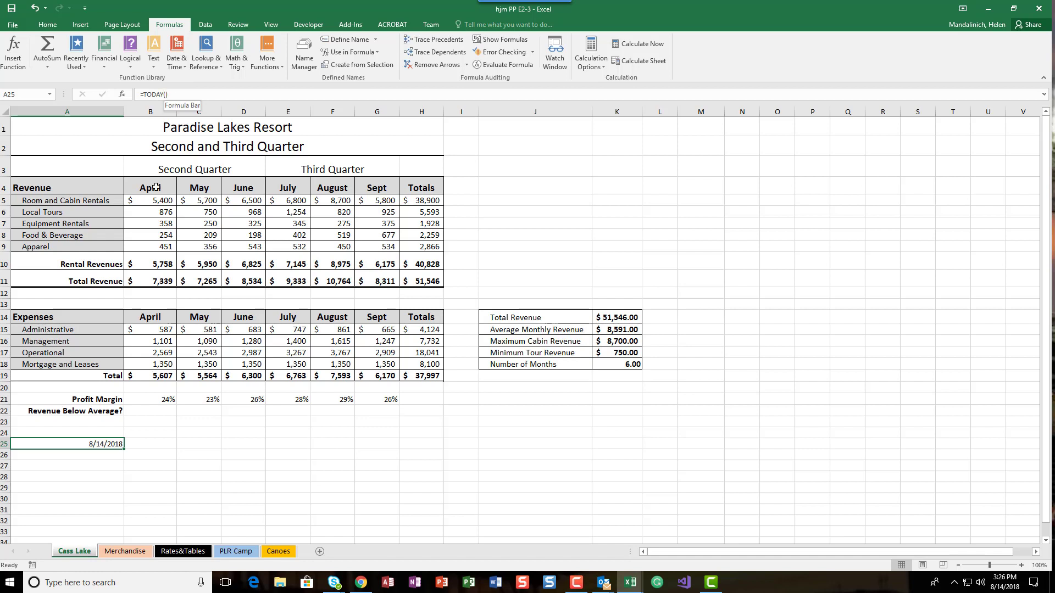
{"action": "left_click", "coordinate": [159, 454]}
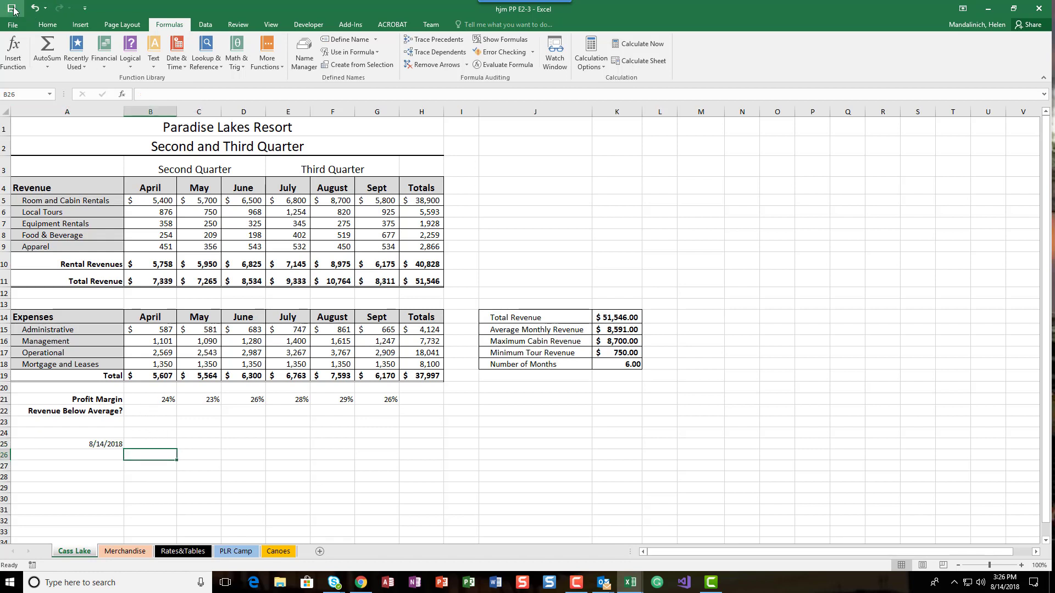